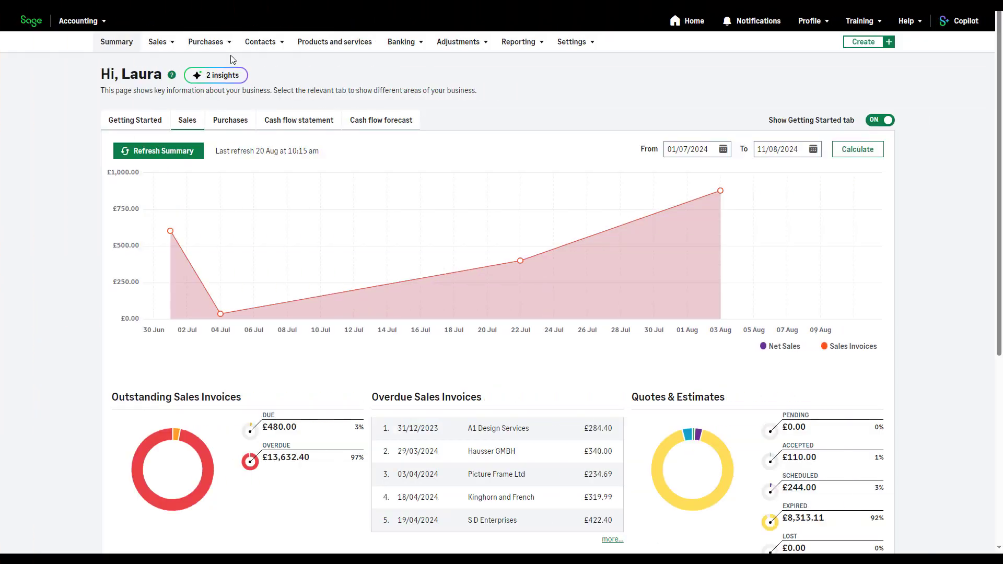
# Open the Purchase Invoices list from the Purchases menu
pyautogui.moveTo(230, 46)
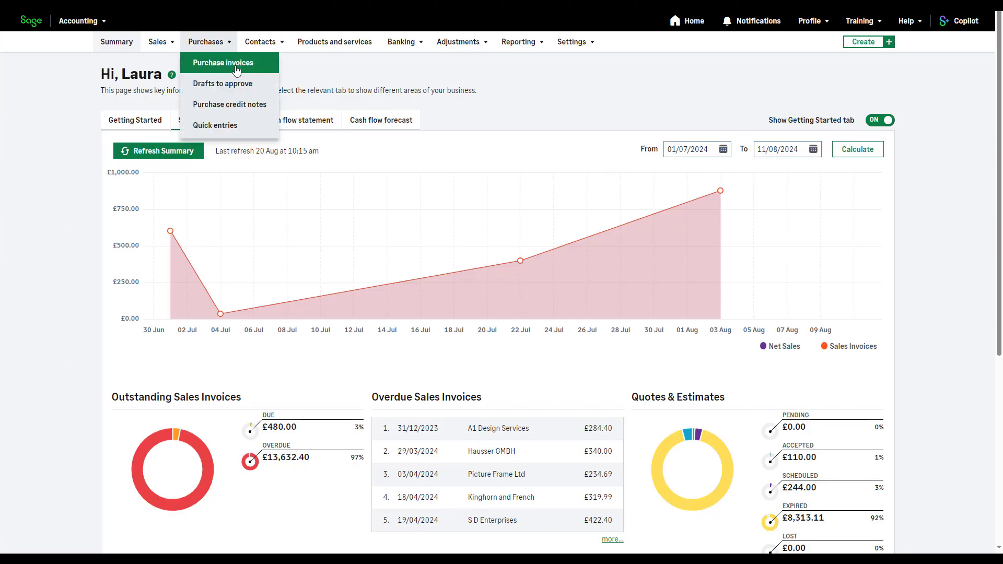
pyautogui.click(236, 70)
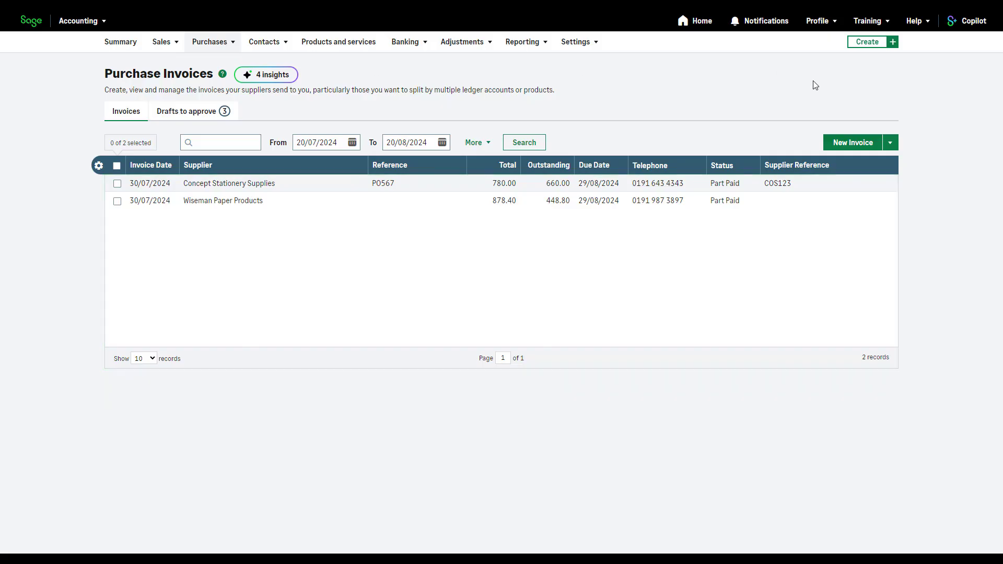
# Start a new purchase invoice for Concept Stationery Supplies with due date 20/09/2024
pyautogui.click(876, 150)
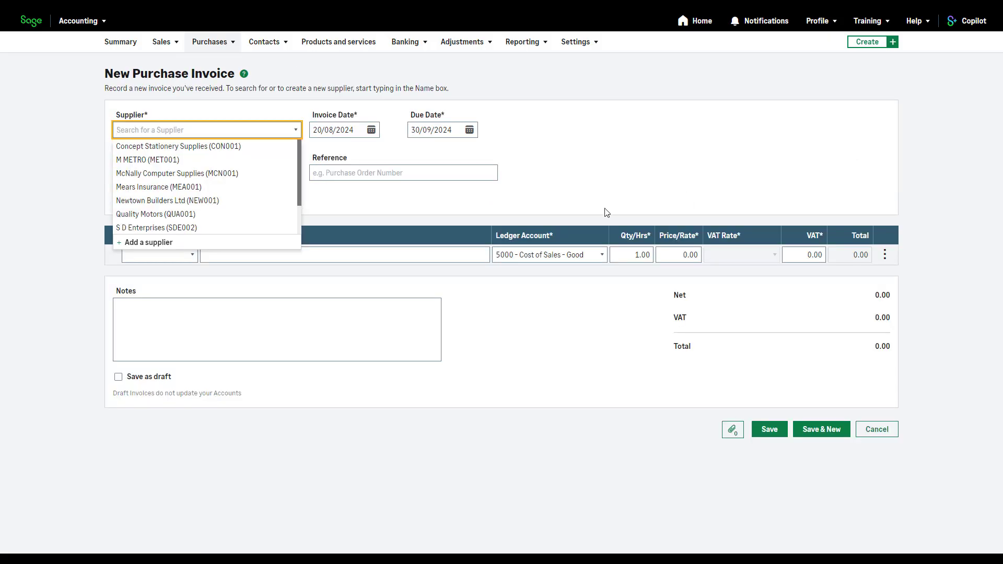
pyautogui.click(254, 147)
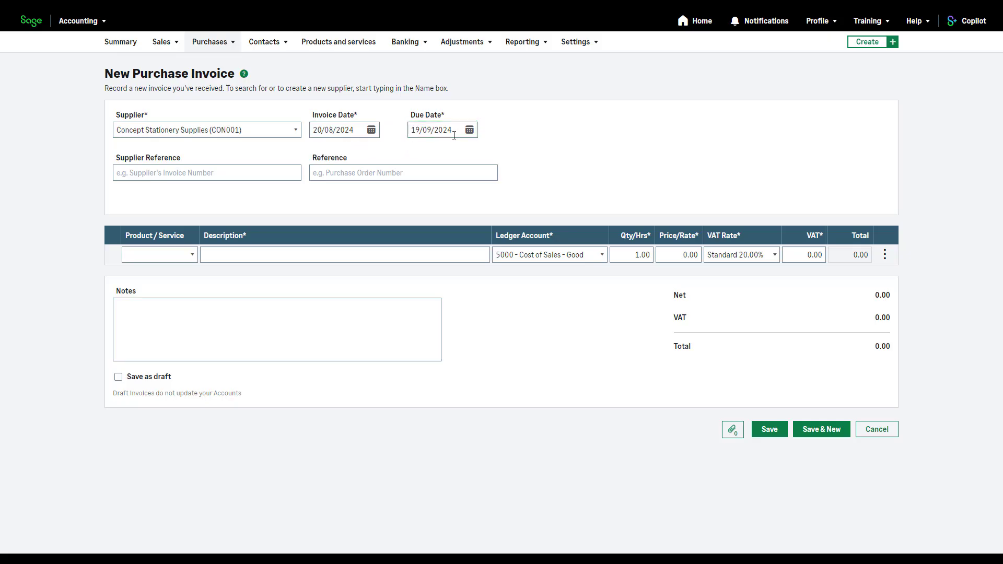
pyautogui.click(470, 130)
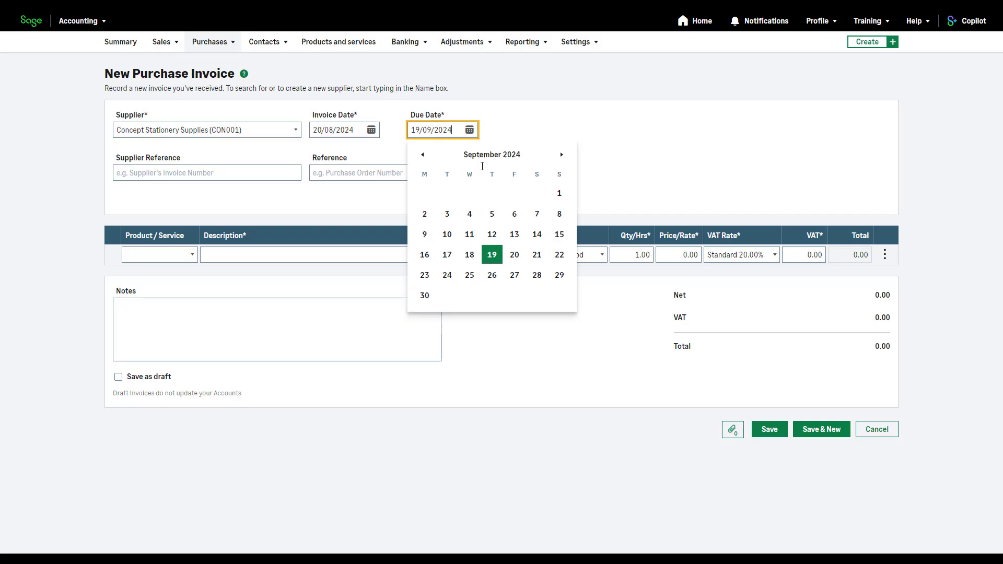
pyautogui.click(517, 257)
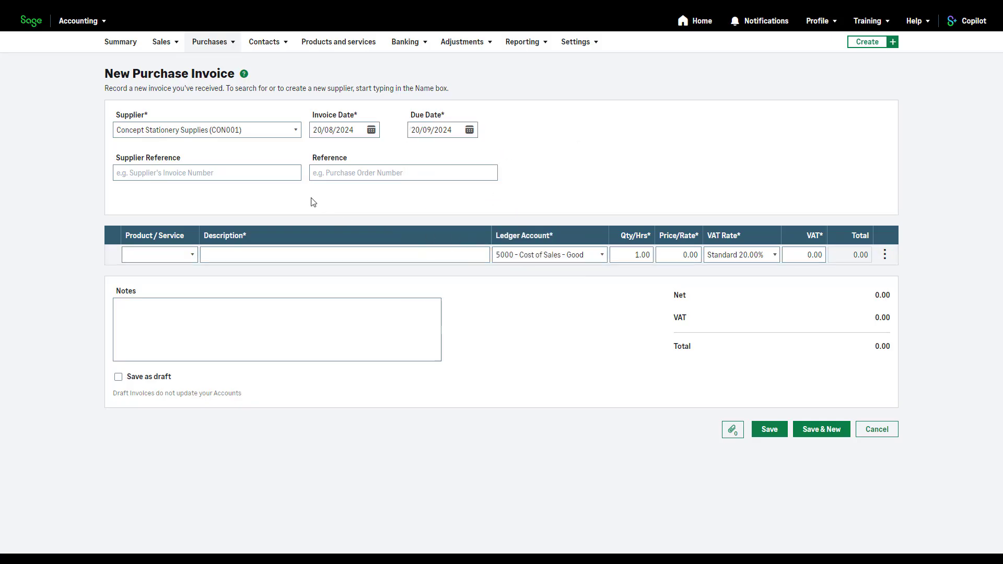
# Enter supplier reference CON12345 and reference CONPURCHASE1
pyautogui.click(281, 175)
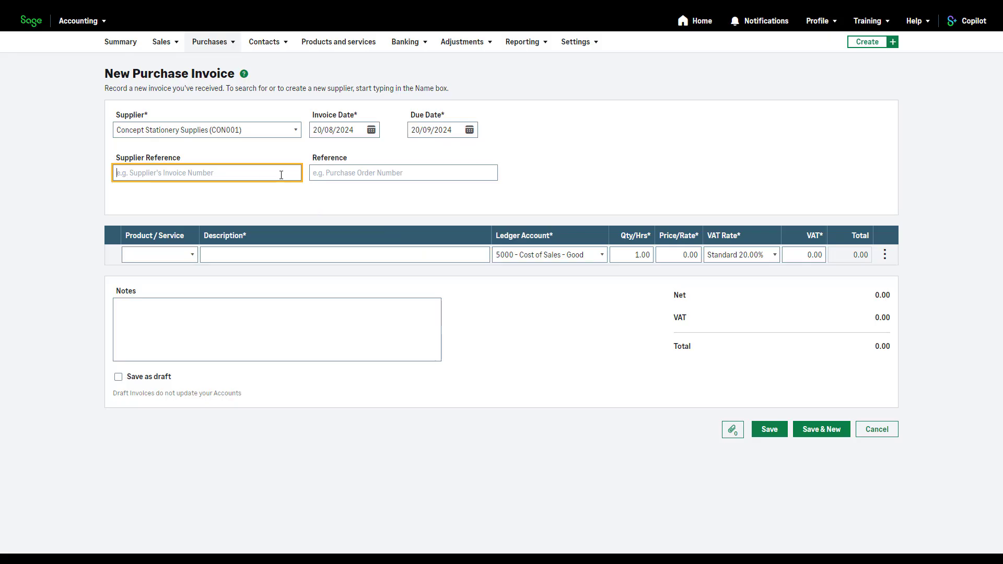
pyautogui.write('CON12345')
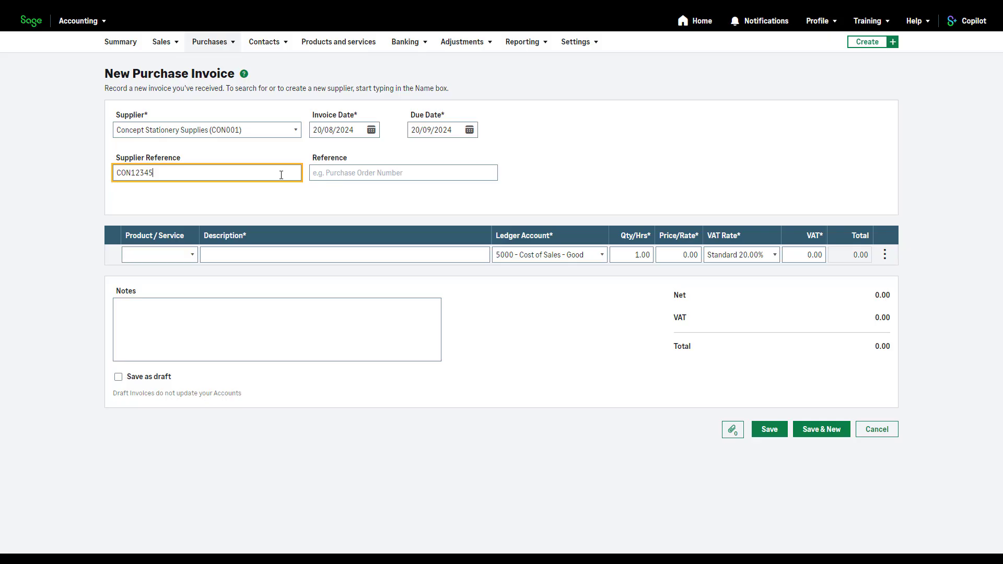
pyautogui.click(332, 171)
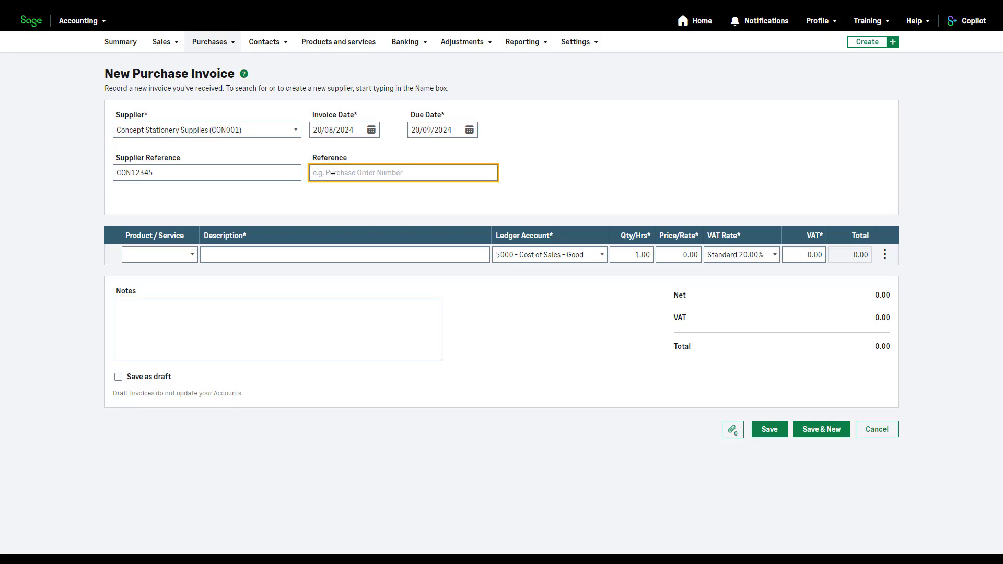
pyautogui.write('CONPURCHASE1')
# Filter the first line's products by 'bad' and select Badges (0000)
pyautogui.click(195, 260)
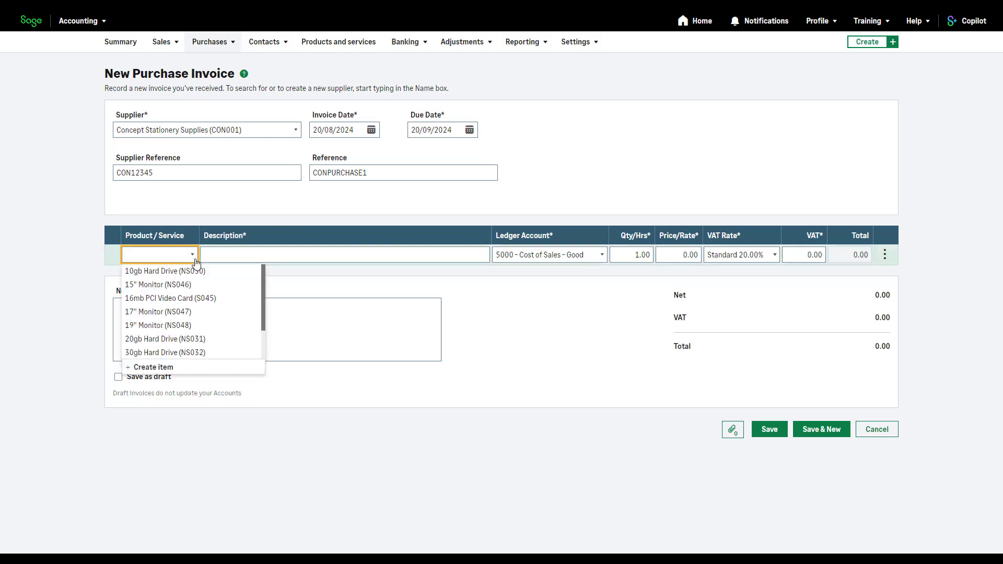
pyautogui.write('bad')
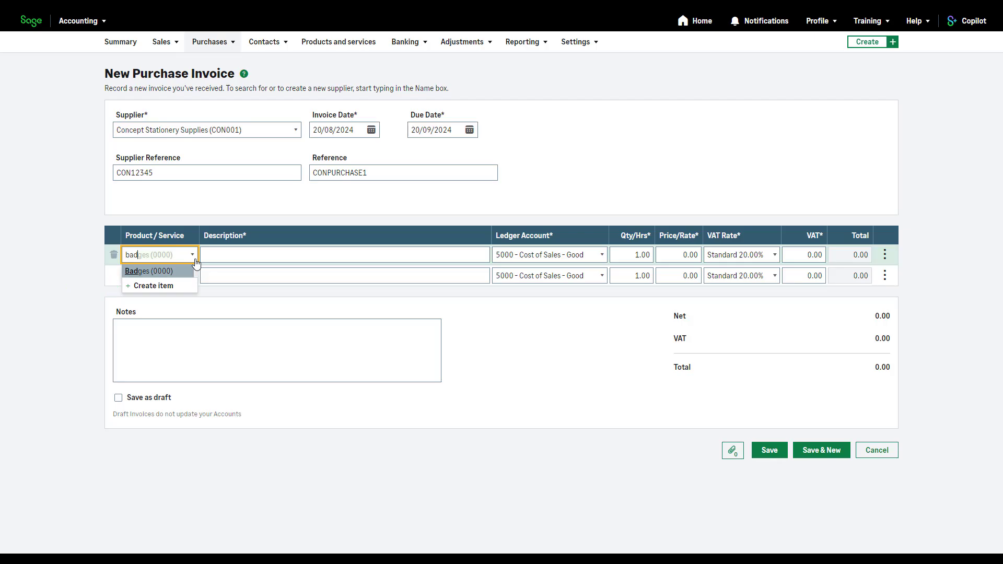
pyautogui.click(183, 270)
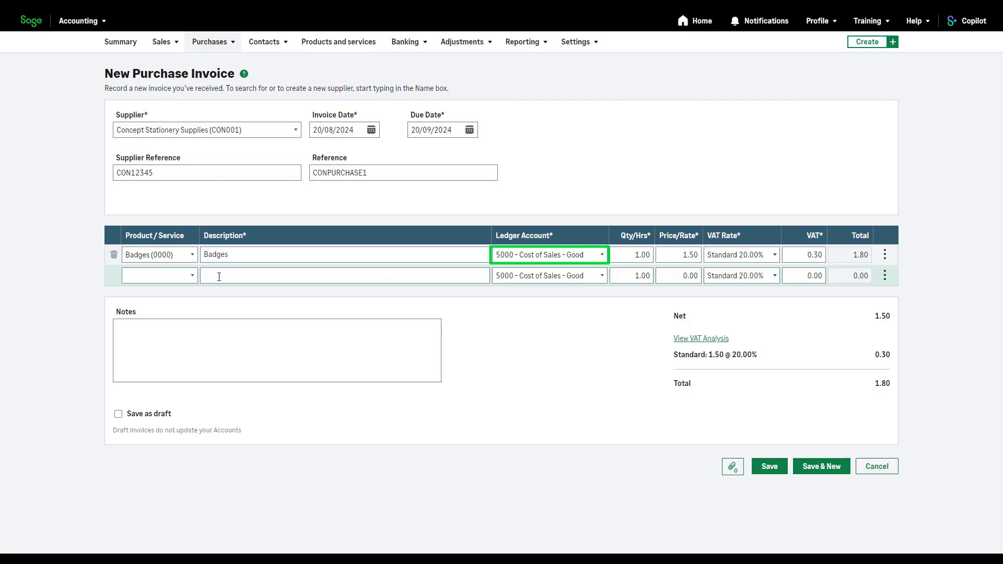
# Post the Badges line to office equipment and IT ledger 0030 with quantity 10
pyautogui.click(604, 254)
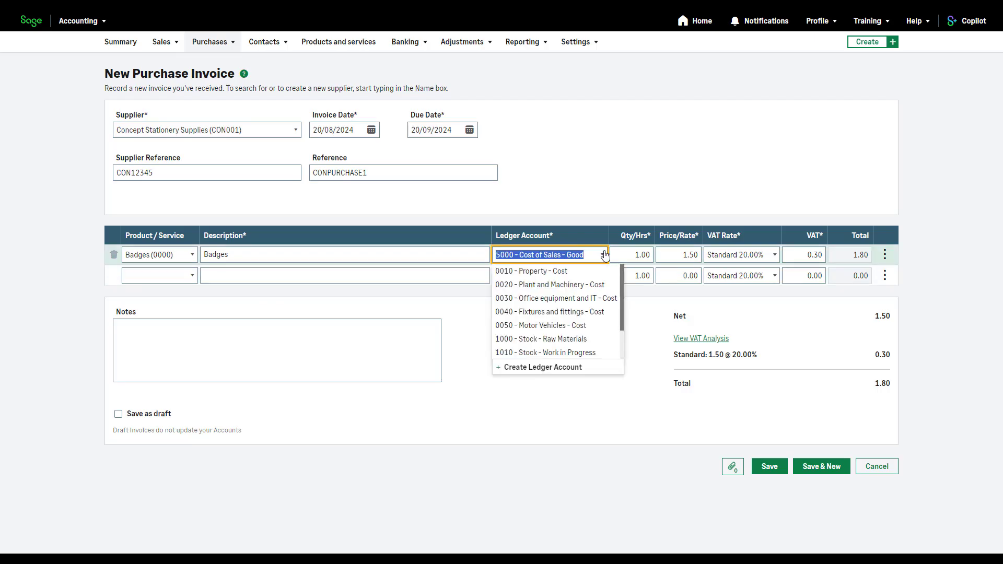
pyautogui.click(605, 299)
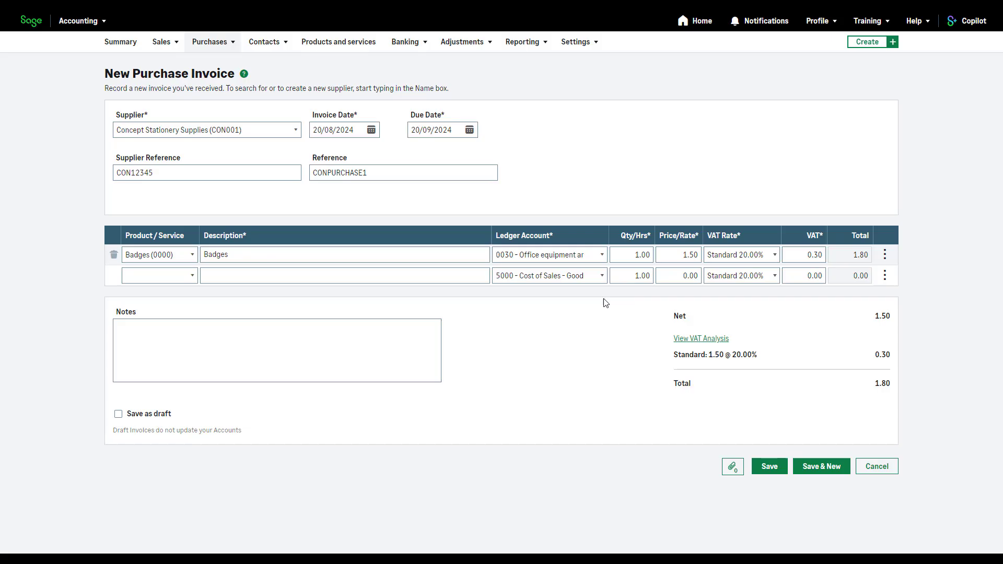
pyautogui.click(629, 256)
pyautogui.write('1')
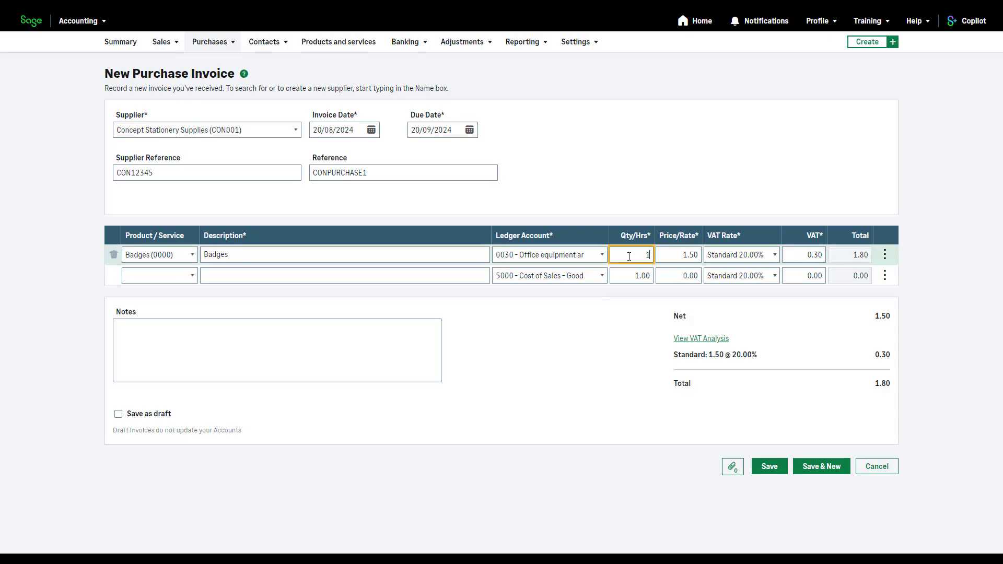
pyautogui.write('0')
pyautogui.click(673, 255)
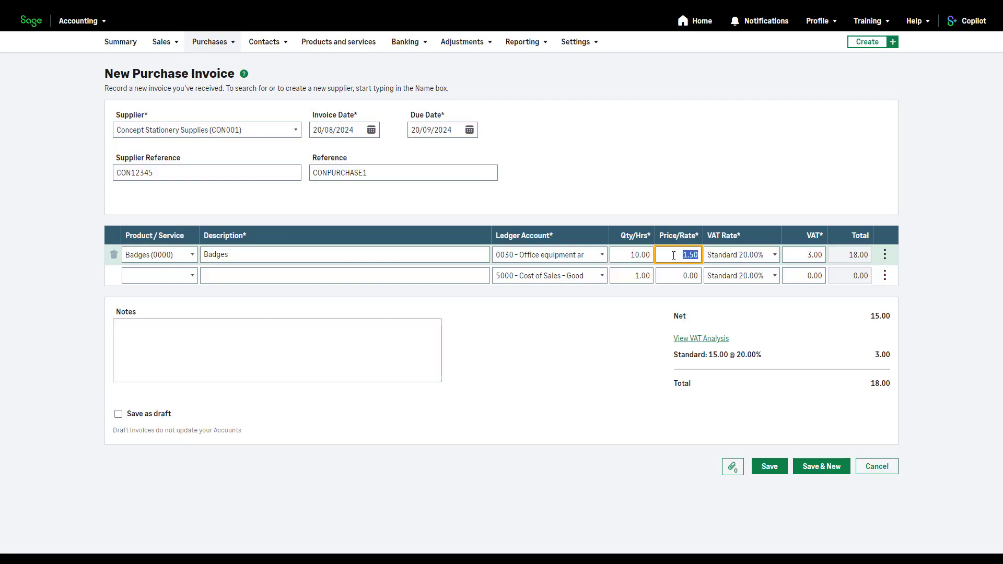
# Keep the Badges line's VAT rate at Standard 20.00%
pyautogui.click(774, 256)
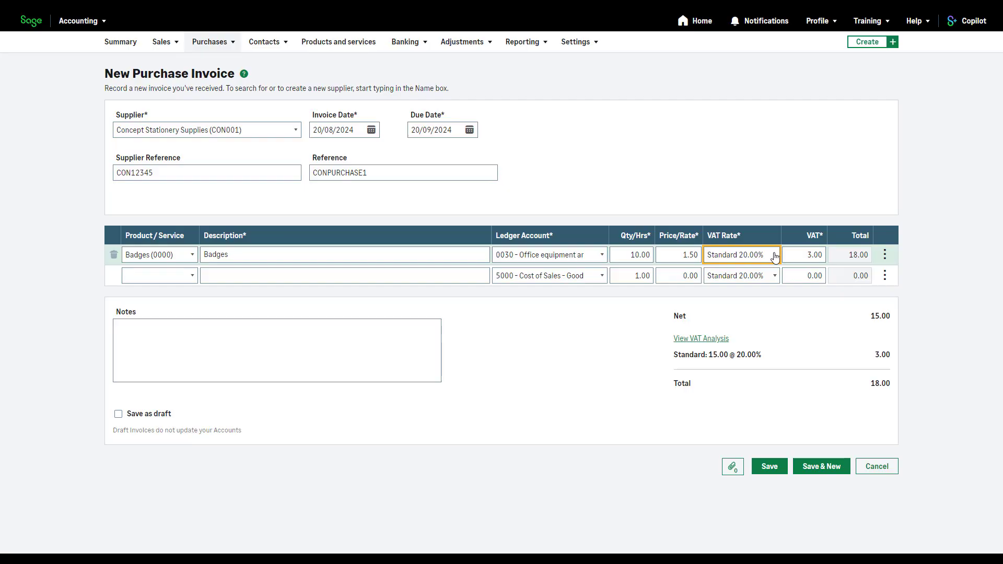
pyautogui.click(775, 256)
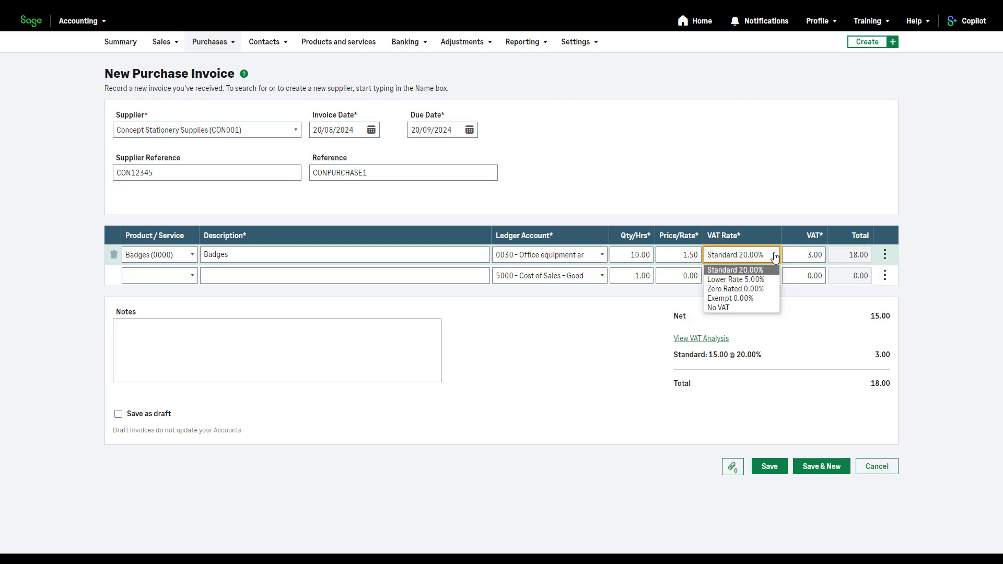
pyautogui.click(775, 256)
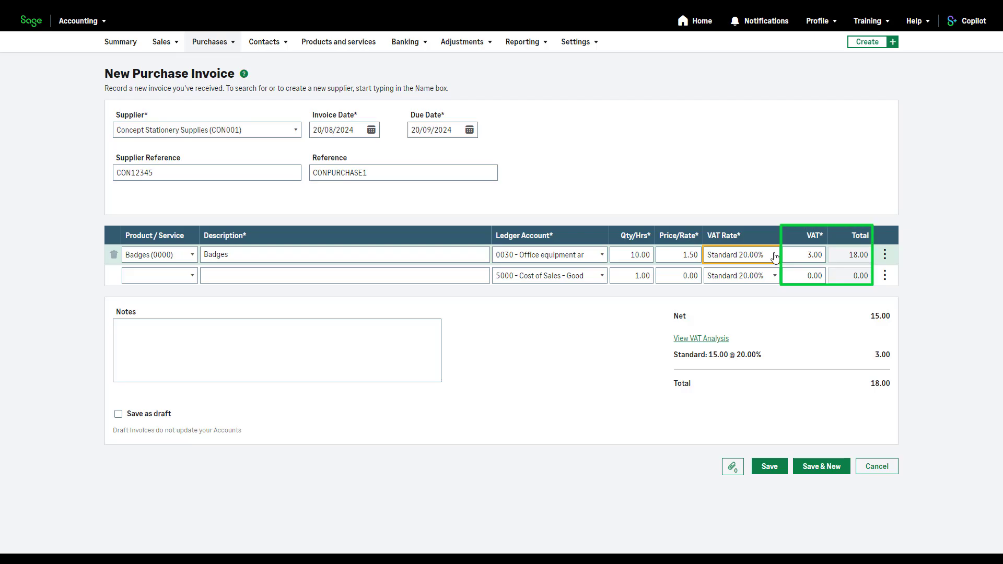
pyautogui.click(930, 339)
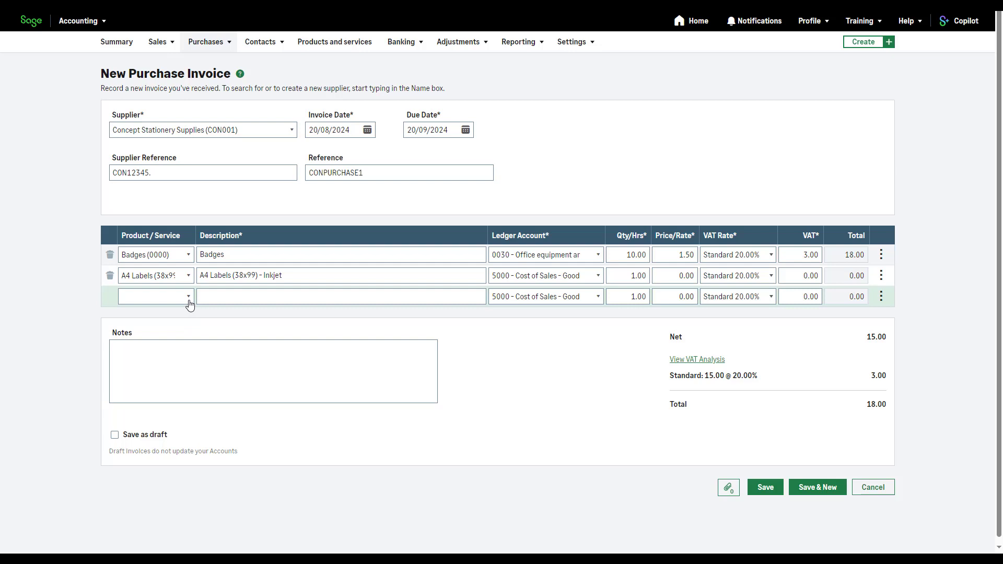
# Add a third invoice line described as A5 Notepads
pyautogui.click(188, 297)
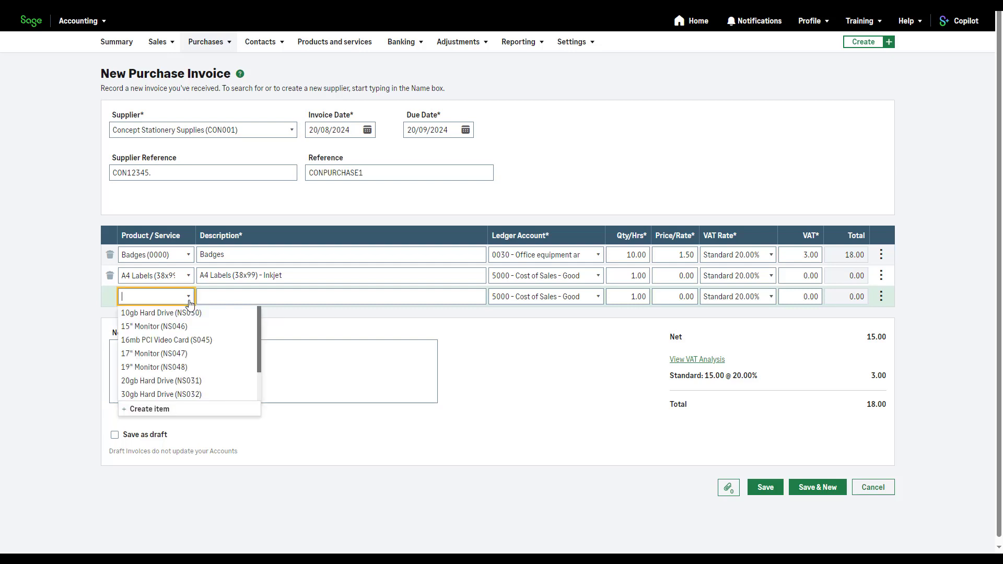
pyautogui.click(206, 297)
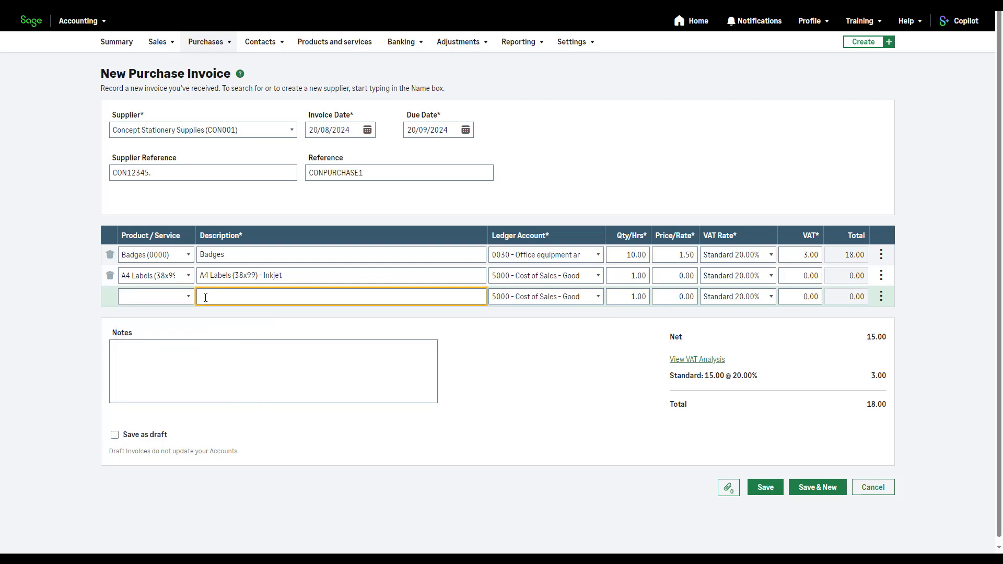
pyautogui.write('A')
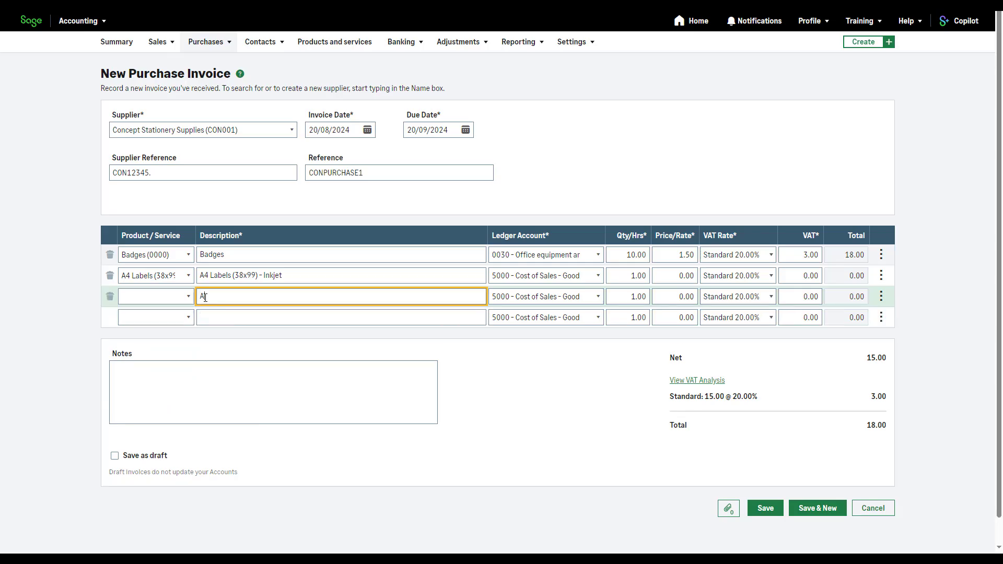
pyautogui.write('Notepads')
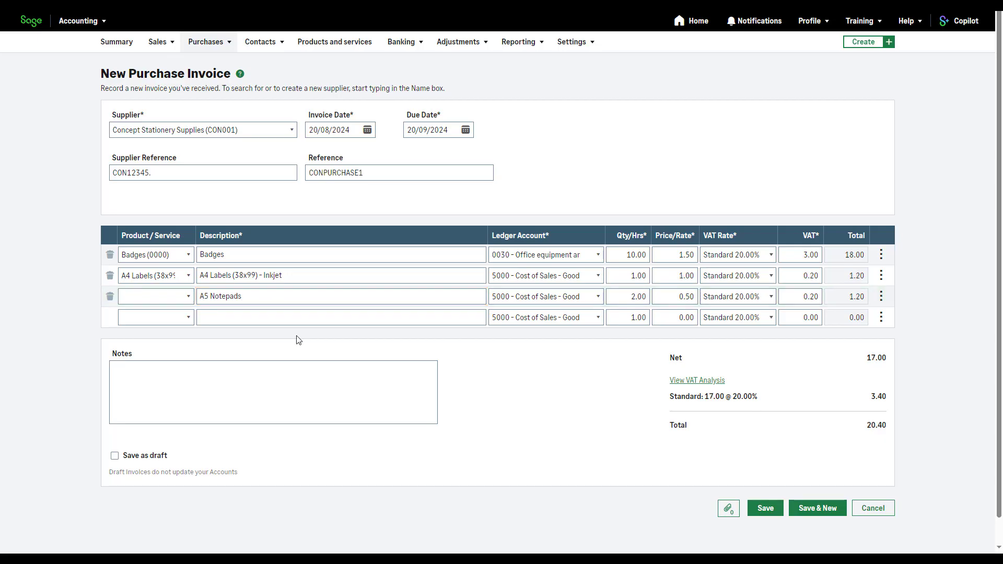
# Leave notes empty and attach Concept Stationary Invoice (1) from Downloads
pyautogui.click(297, 388)
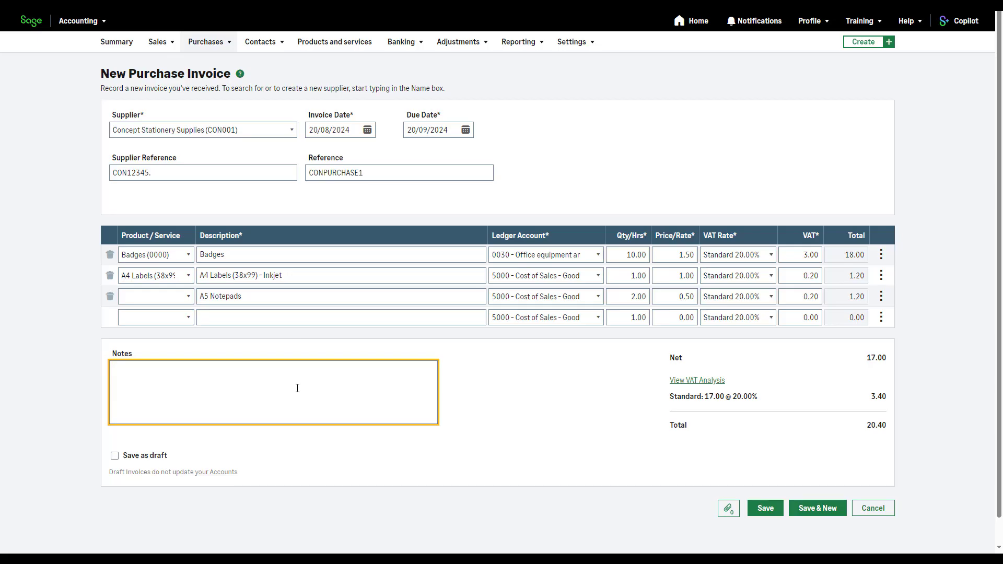
pyautogui.click(581, 474)
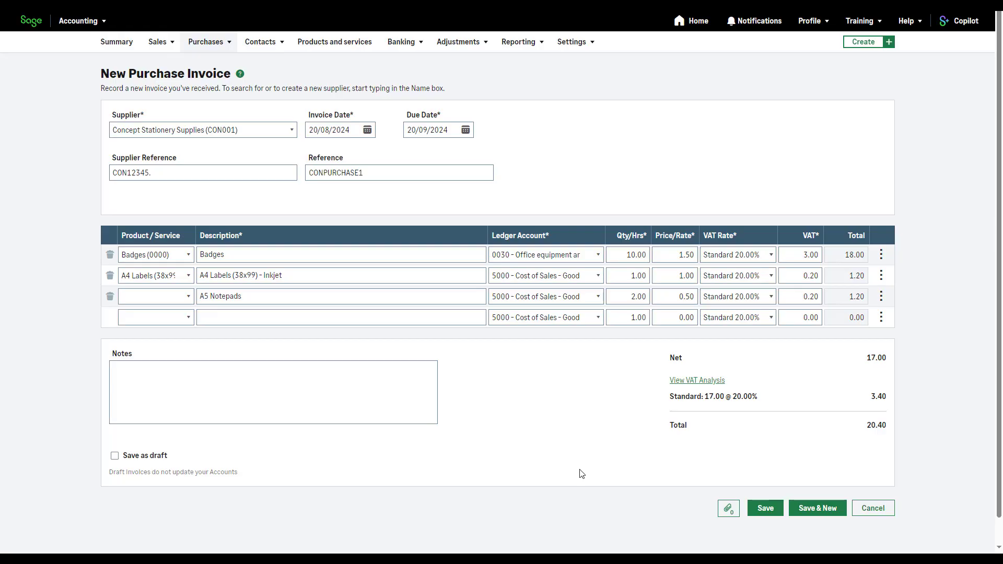
pyautogui.click(728, 509)
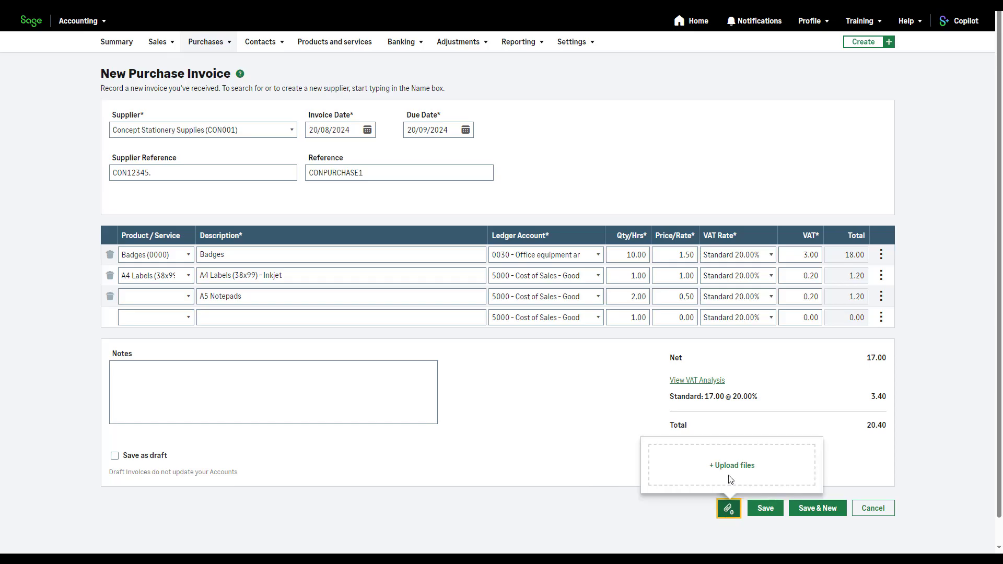
pyautogui.click(730, 479)
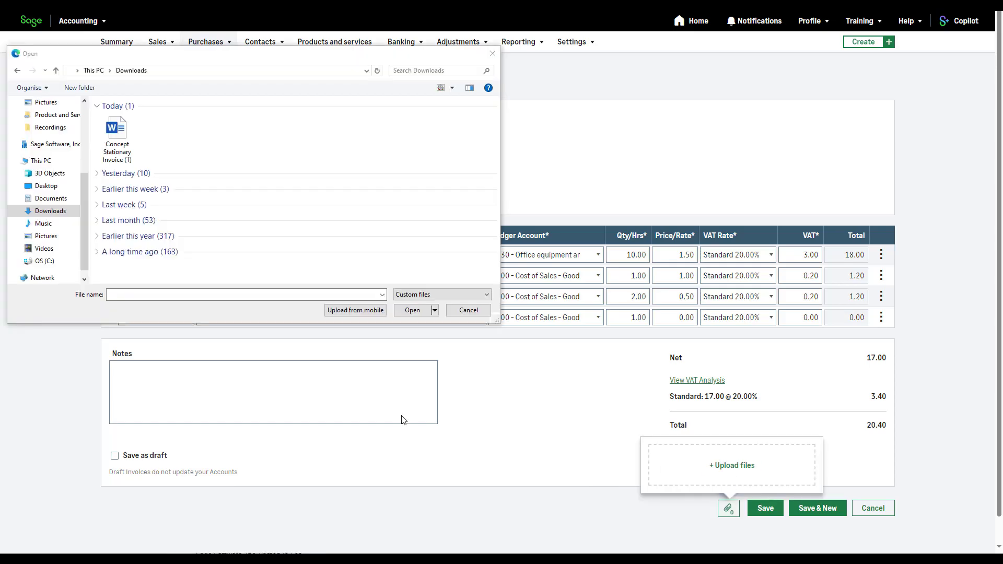
pyautogui.click(117, 139)
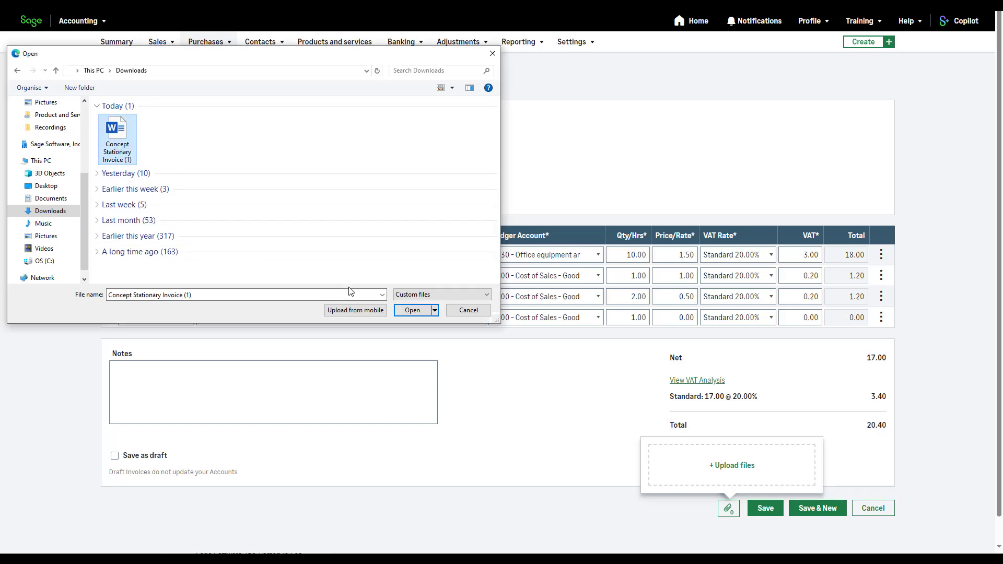
pyautogui.click(419, 311)
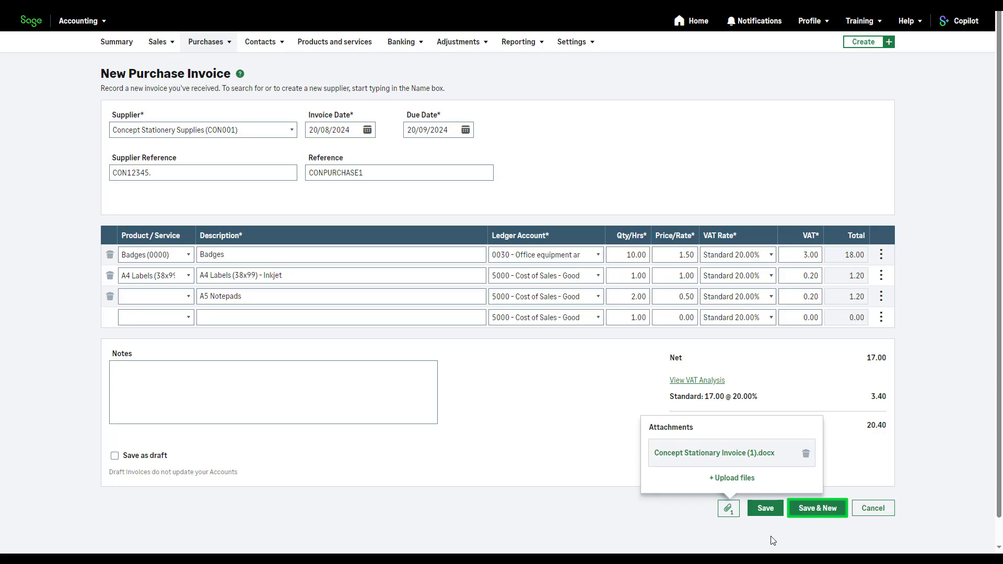
# Save the purchase invoice with Save rather than Save & New
pyautogui.hotkey('shift', 'Tab')
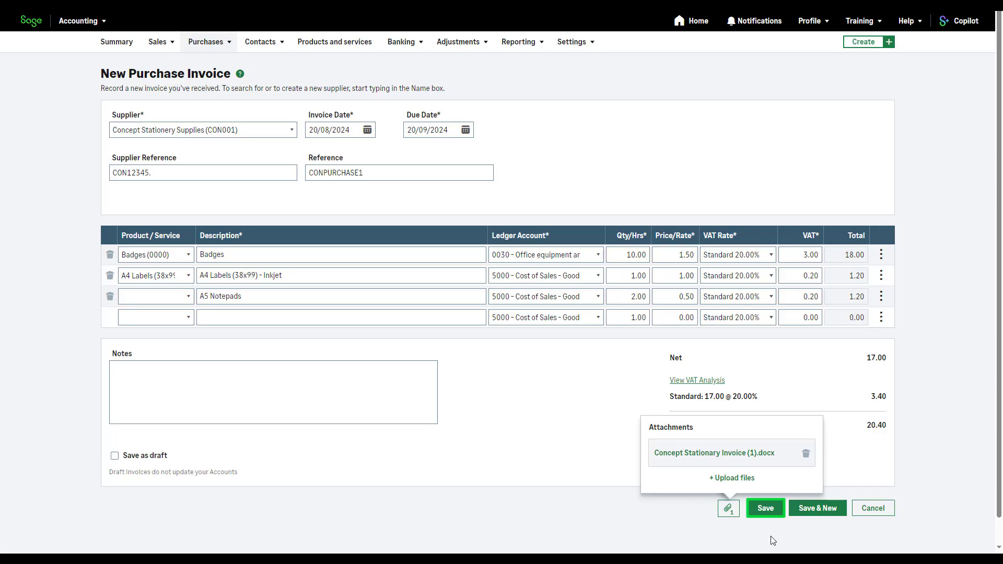
pyautogui.click(764, 515)
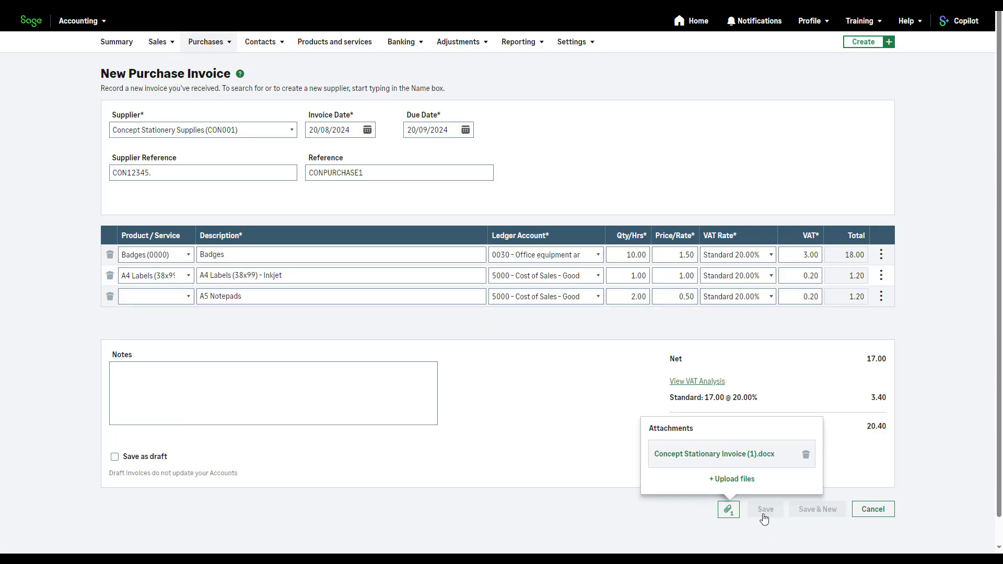